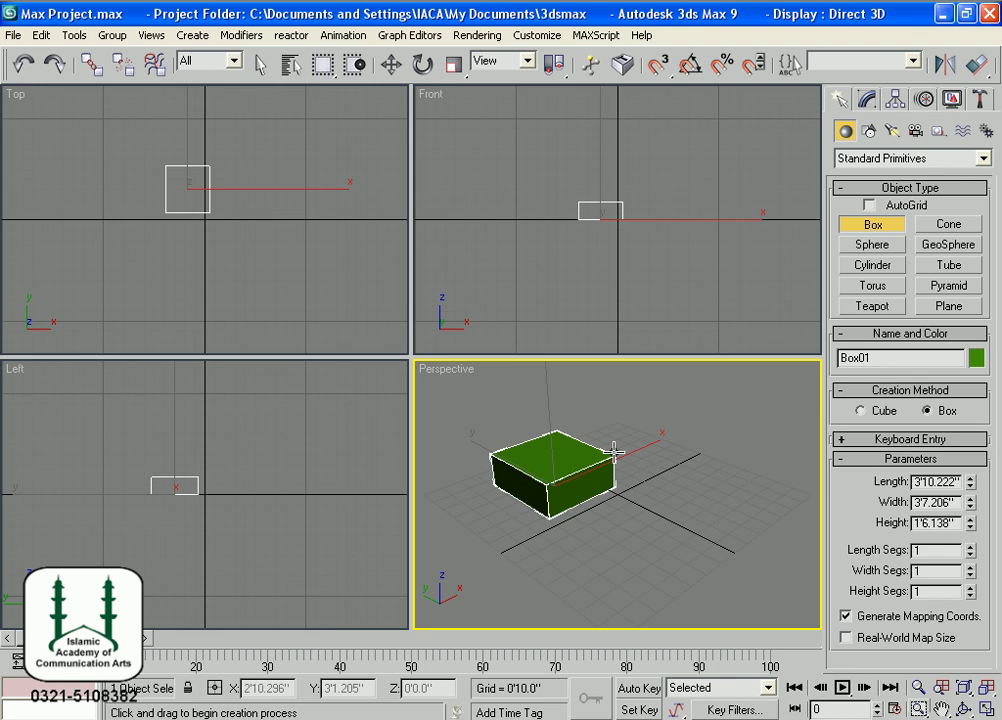
# Finish the box at about 2'10.7" high and create a chamfer box about 3'4" by 3'6" by 2'1.5" with a 0'5" fillet
pyautogui.click(613, 425)
pyautogui.click(933, 160)
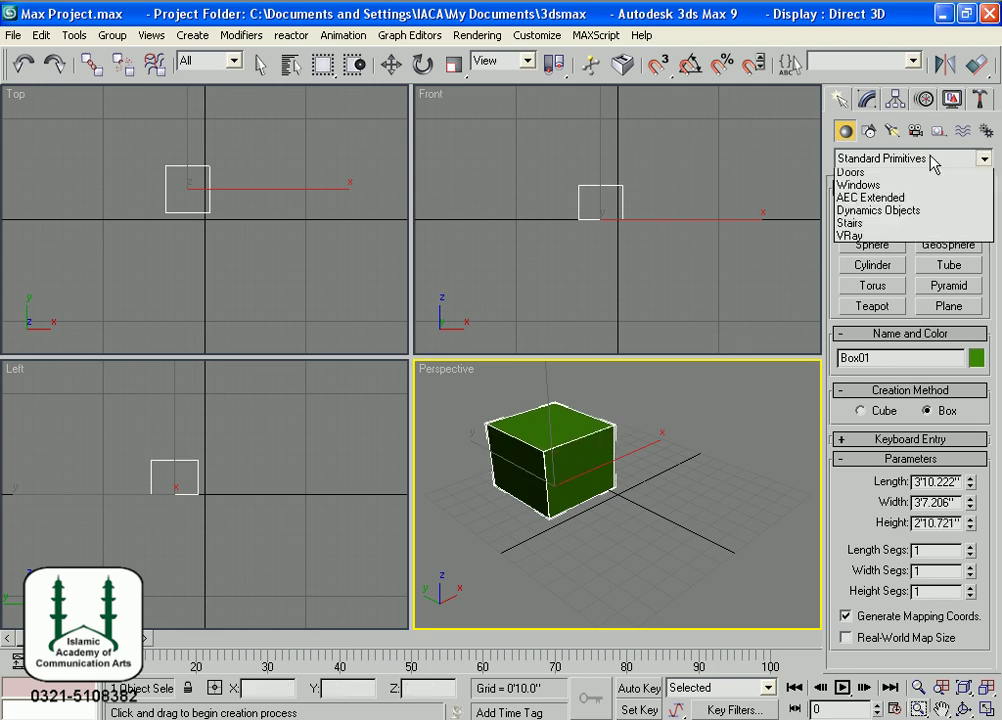
pyautogui.click(882, 188)
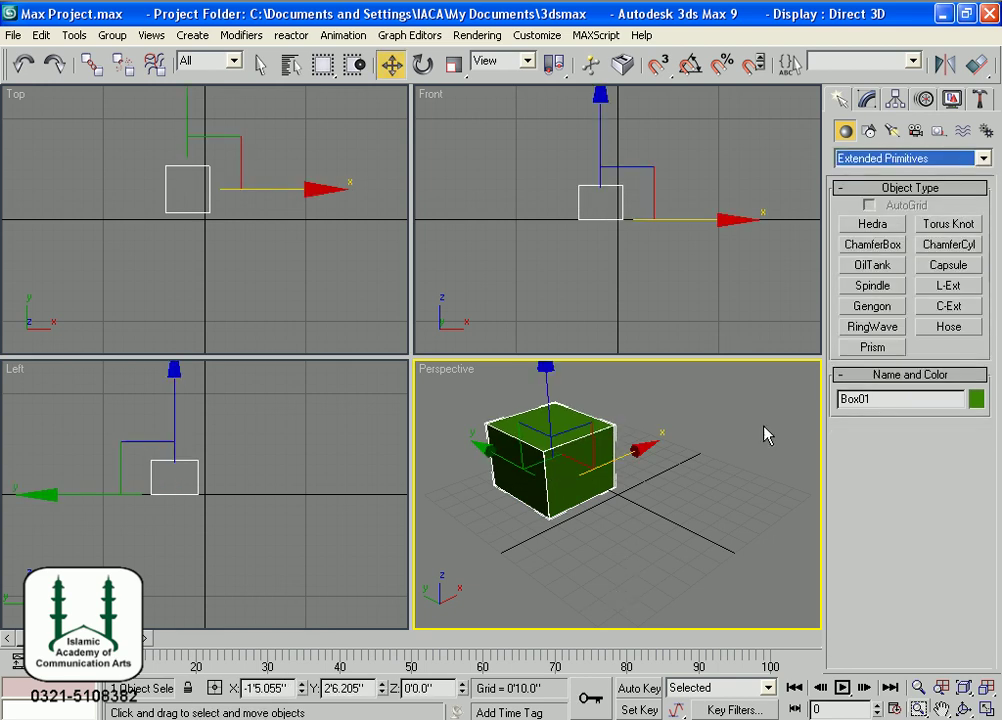
pyautogui.click(872, 244)
pyautogui.moveTo(653, 537); pyautogui.dragTo(776, 537)
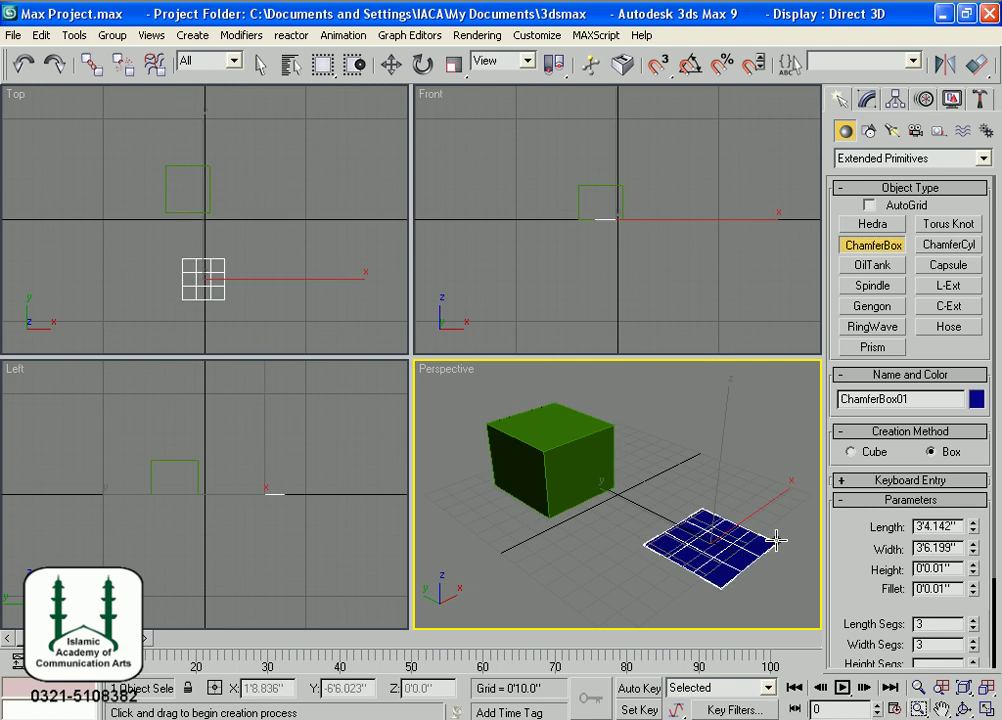
pyautogui.click(768, 472)
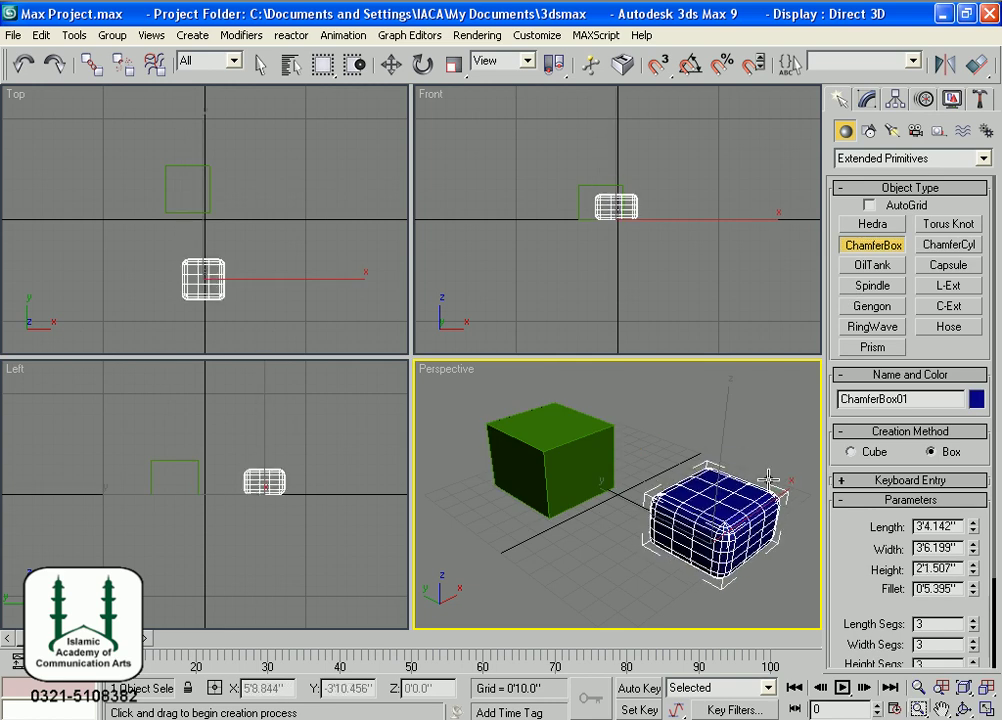
pyautogui.click(676, 541)
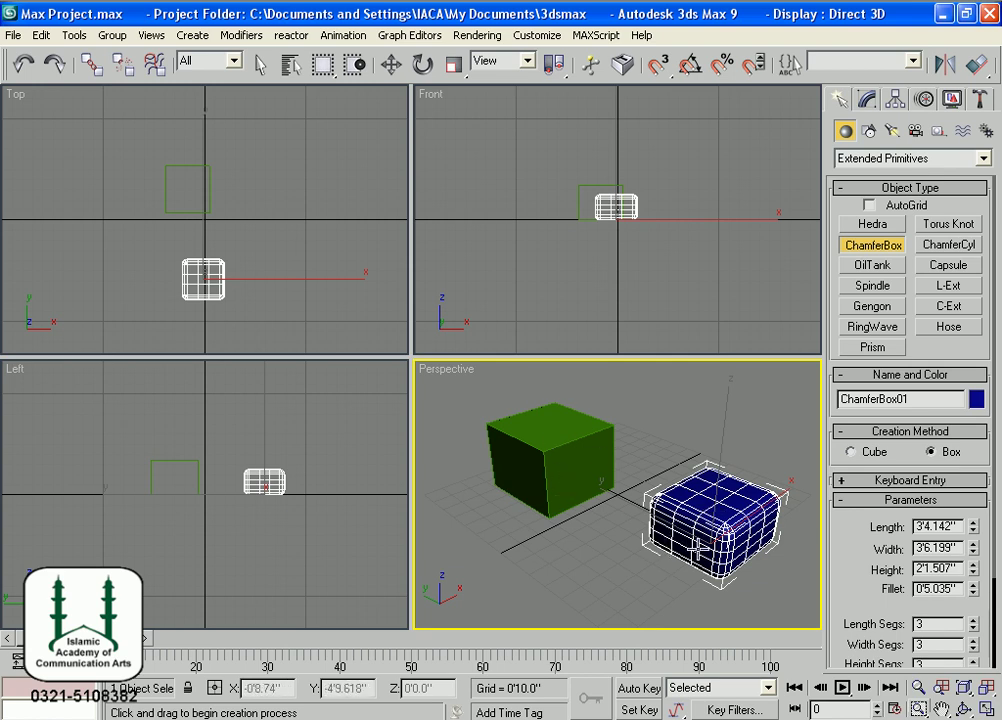
# Delete the chamfer box and undo the earlier creations until the scene is empty
pyautogui.press('Delete')
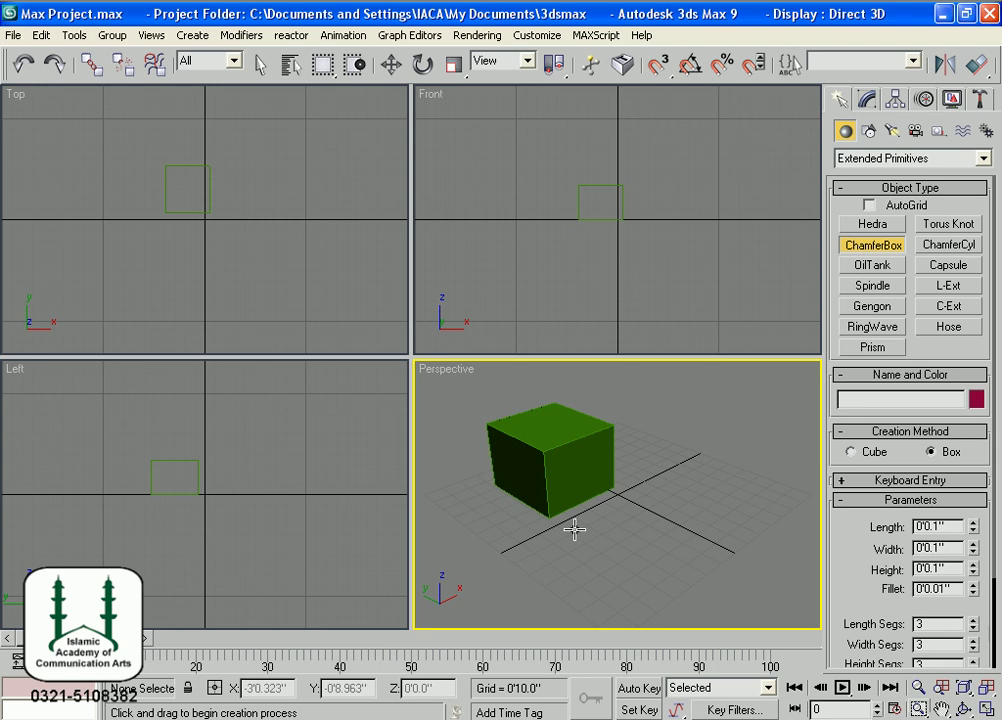
pyautogui.hotkey('ctrl', 'z')
pyautogui.hotkey('ctrl', 'z')
pyautogui.hotkey('ctrl', 'z')
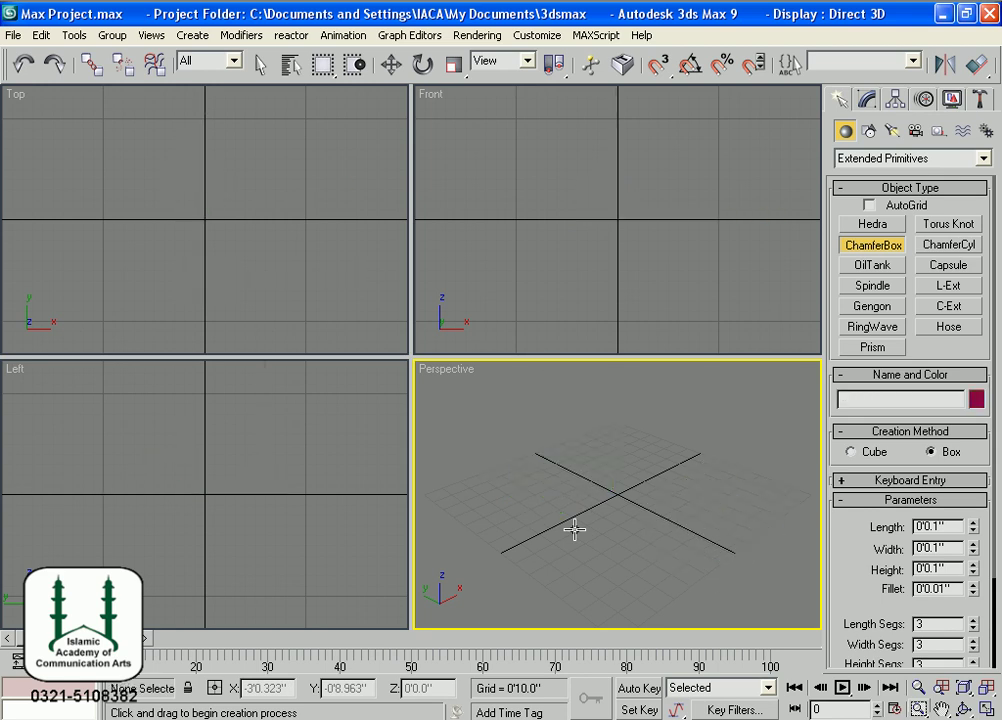
# Create a standard primitive box about 3'5.5" square and 0'8.2" high in the Perspective view
pyautogui.click(872, 160)
pyautogui.click(879, 172)
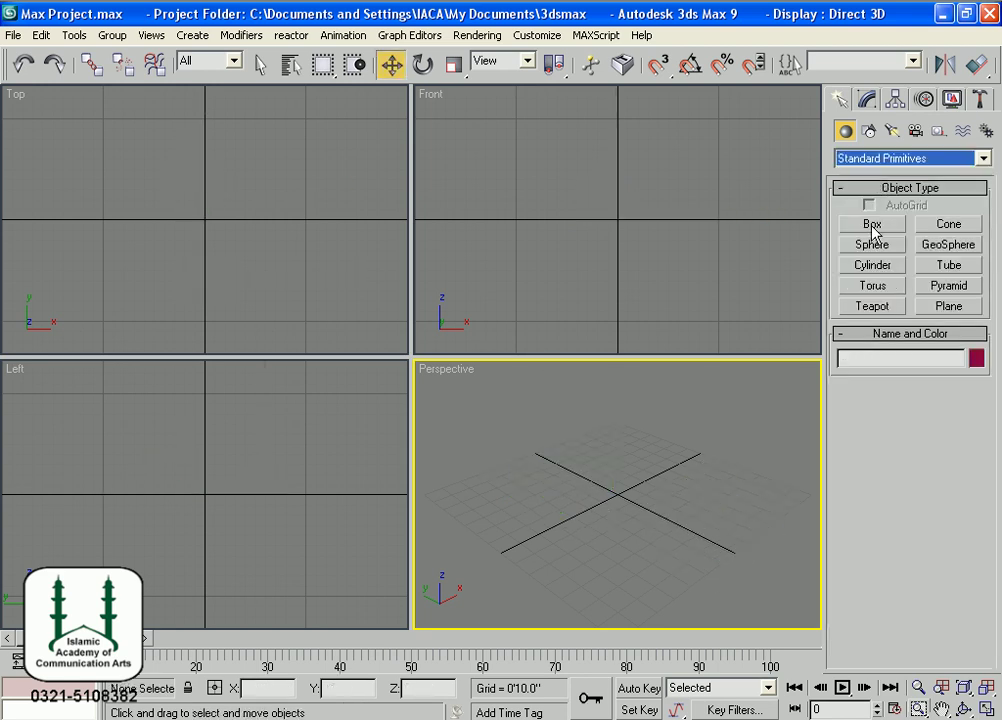
pyautogui.click(872, 224)
pyautogui.moveTo(522, 526); pyautogui.dragTo(644, 524)
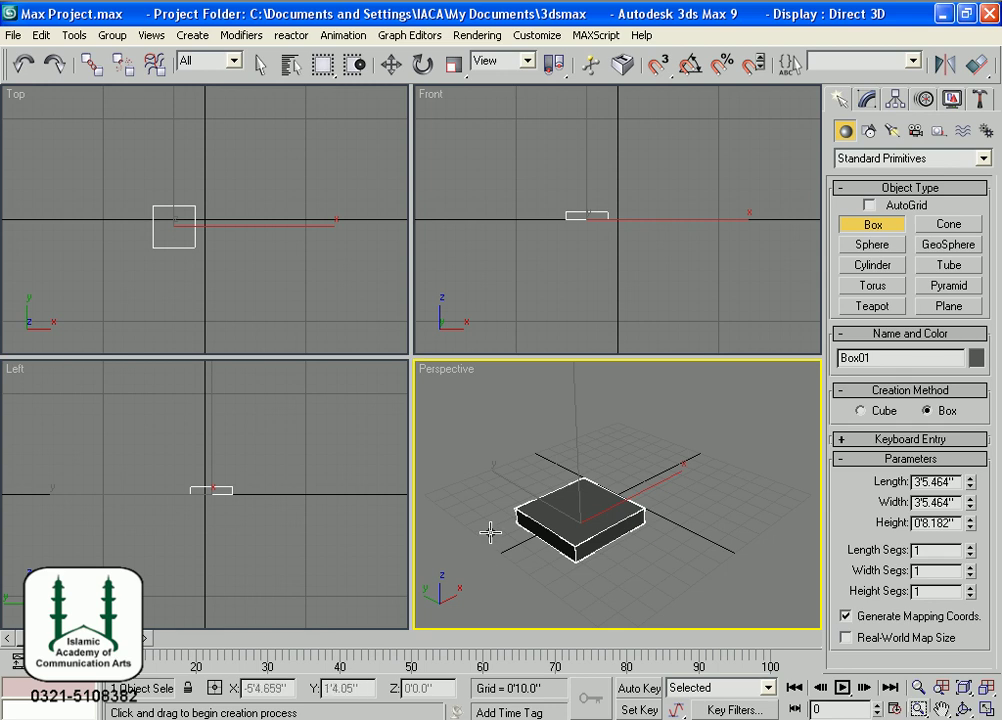
# Fit the box in all viewports and maximize the Perspective viewport
pyautogui.keyDown('alt'); pyautogui.moveTo(490, 532); pyautogui.dragTo(567, 547, button='middle'); pyautogui.keyUp('alt')
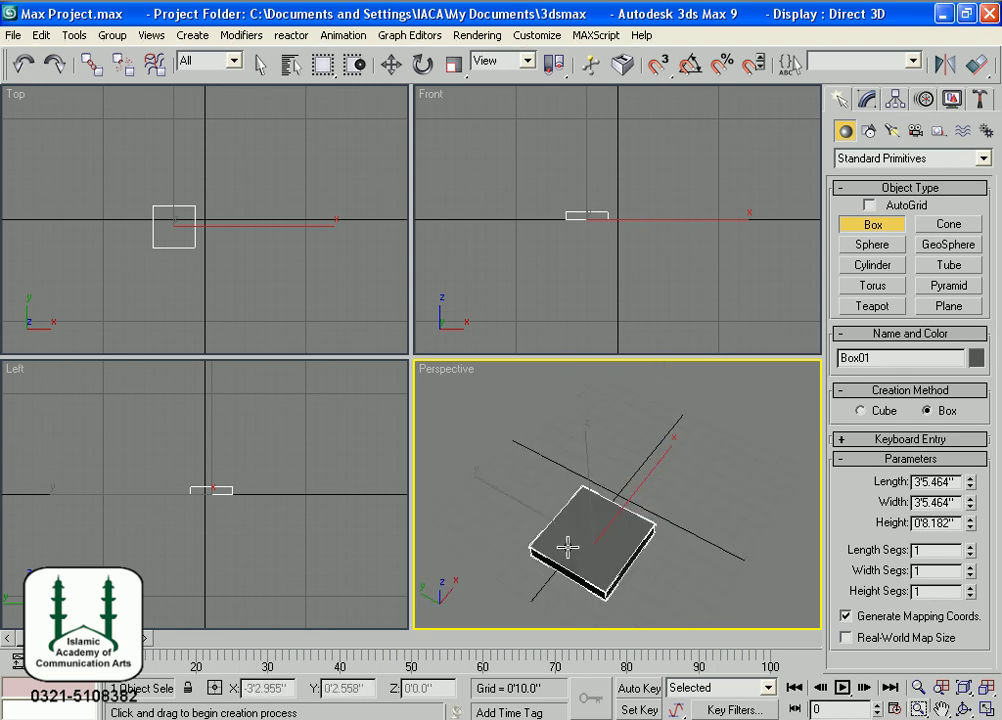
pyautogui.hotkey('ctrl', 'shift', 'z')
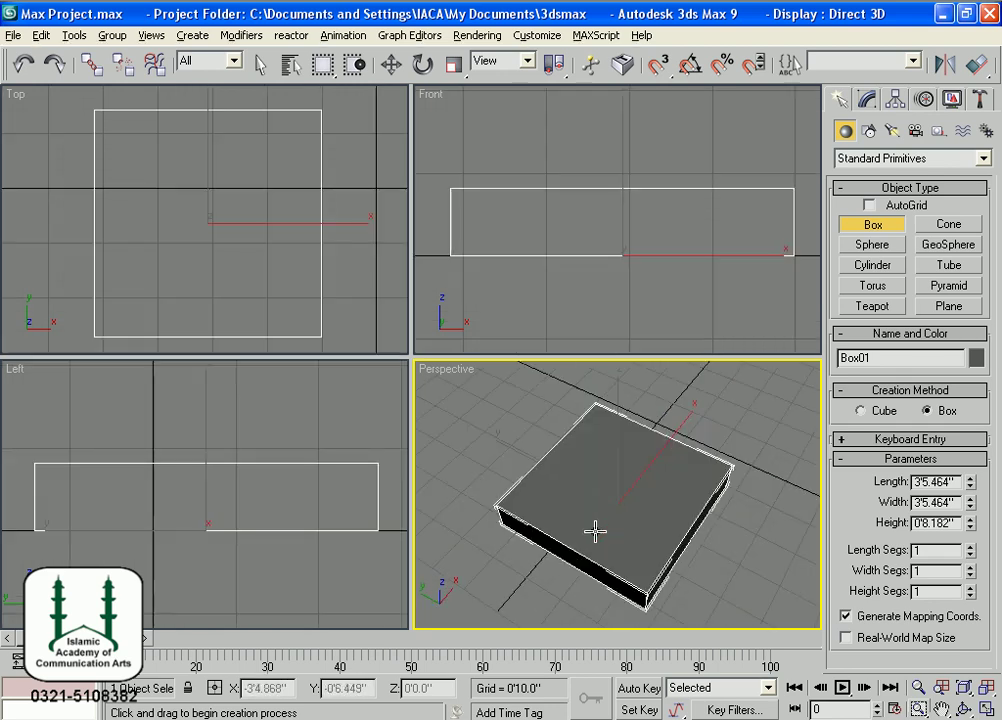
pyautogui.hotkey('alt', 'w')
pyautogui.moveTo(584, 530)
pyautogui.keyDown('alt'); pyautogui.mouseDown(button='middle')
pyautogui.moveTo(568, 461)
pyautogui.moveTo(492, 474)
pyautogui.moveTo(537, 521)
pyautogui.moveTo(646, 497)
pyautogui.moveTo(557, 512)
pyautogui.moveTo(588, 517)
pyautogui.mouseUp(button='middle'); pyautogui.keyUp('alt')
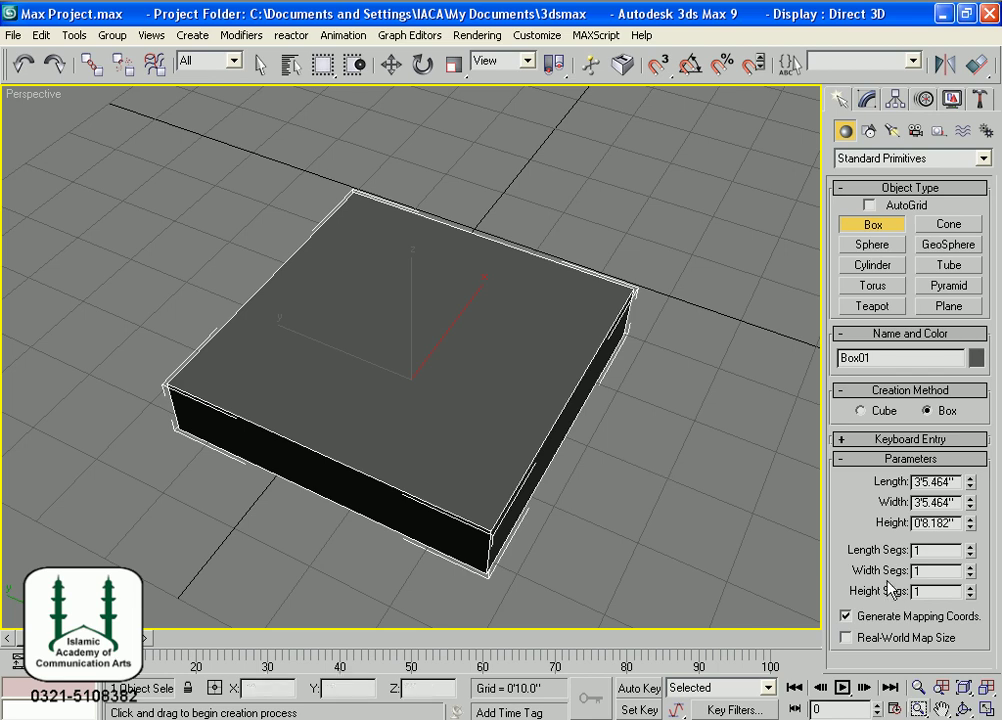
# Set the box's length segments to 7
pyautogui.click(970, 547)
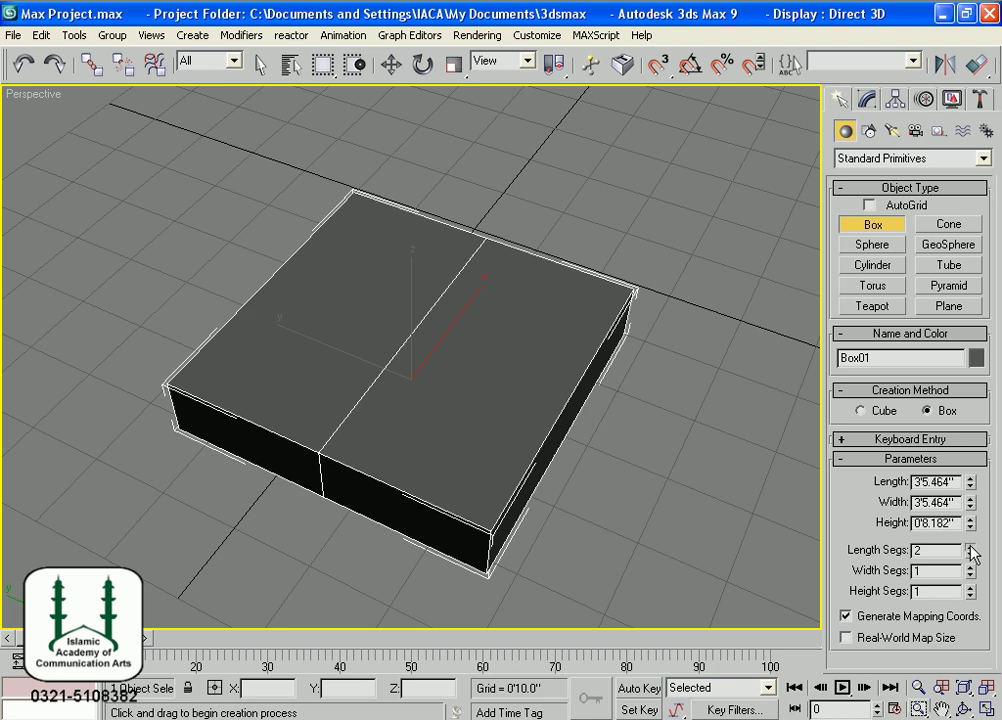
pyautogui.click(970, 547)
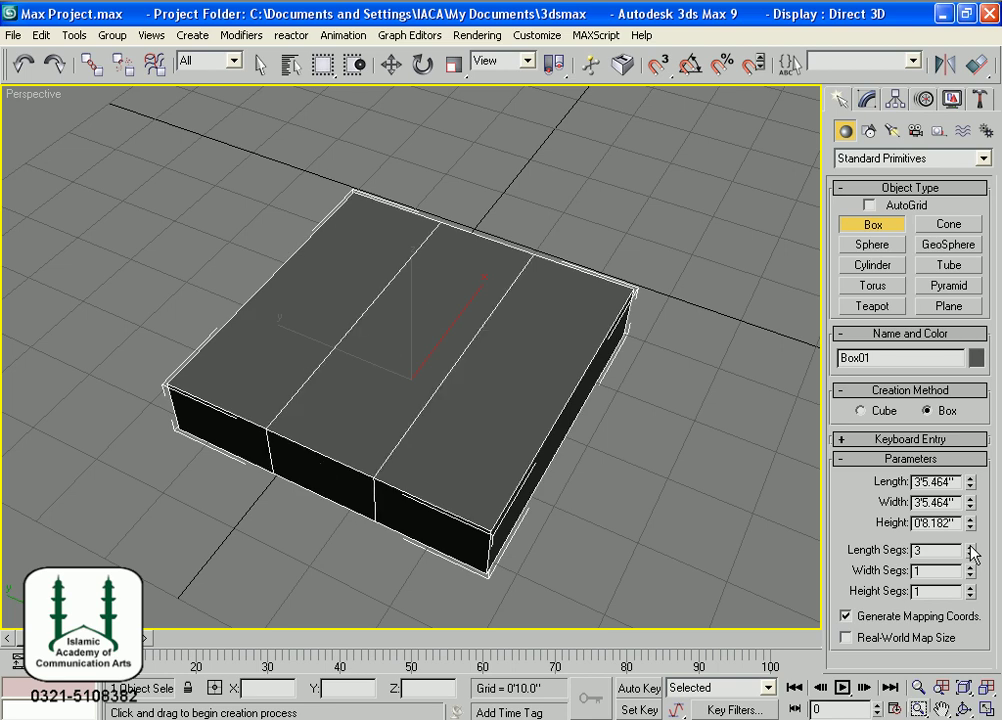
pyautogui.click(970, 547)
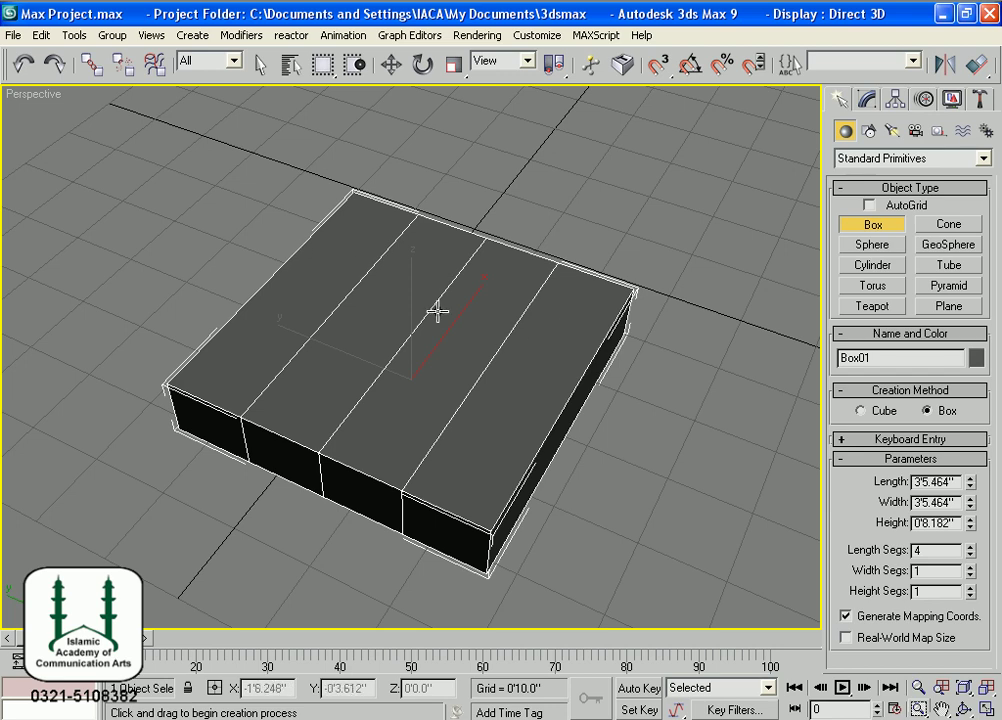
pyautogui.click(970, 546)
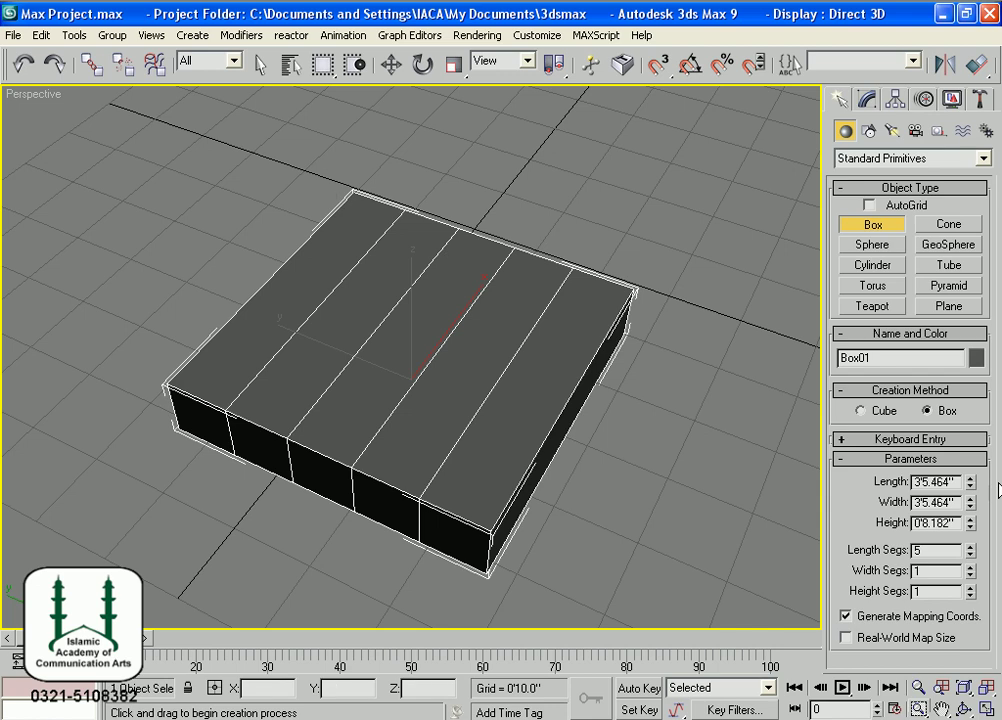
pyautogui.click(971, 547)
pyautogui.click(971, 547)
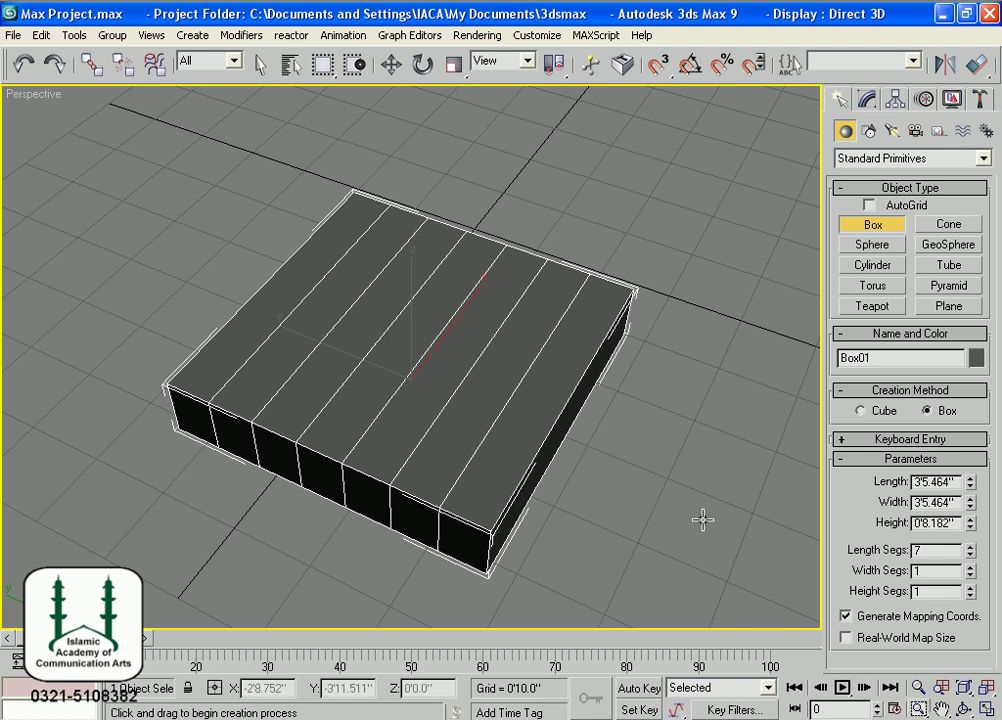
# Set the box's width segments to 7
pyautogui.click(970, 566)
pyautogui.click(970, 566)
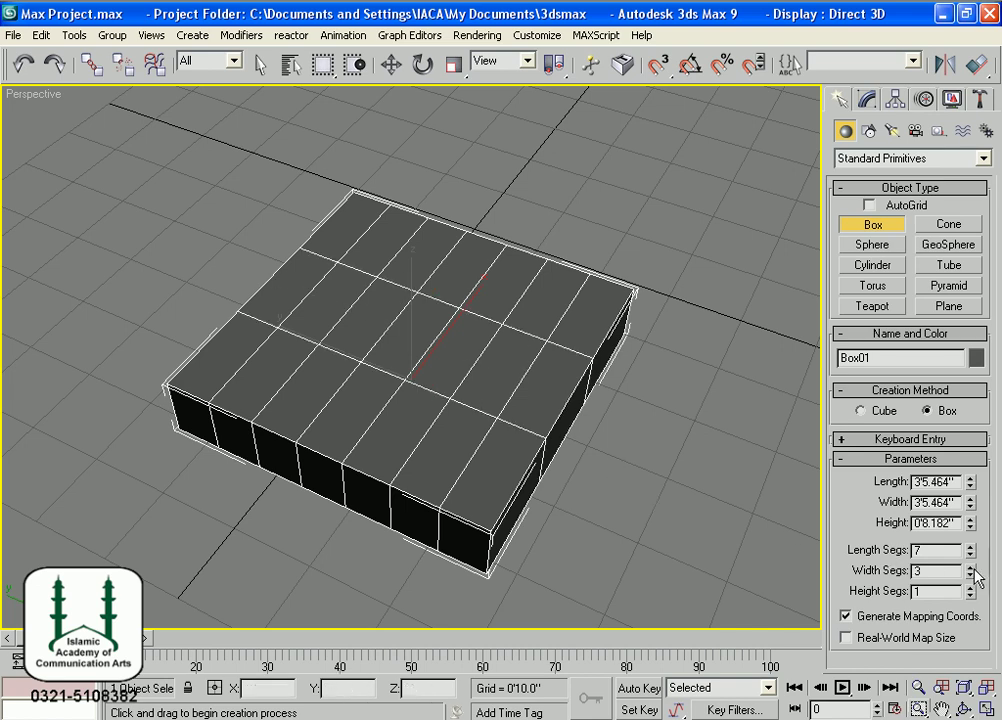
pyautogui.click(970, 566)
pyautogui.click(970, 566)
pyautogui.click(970, 566)
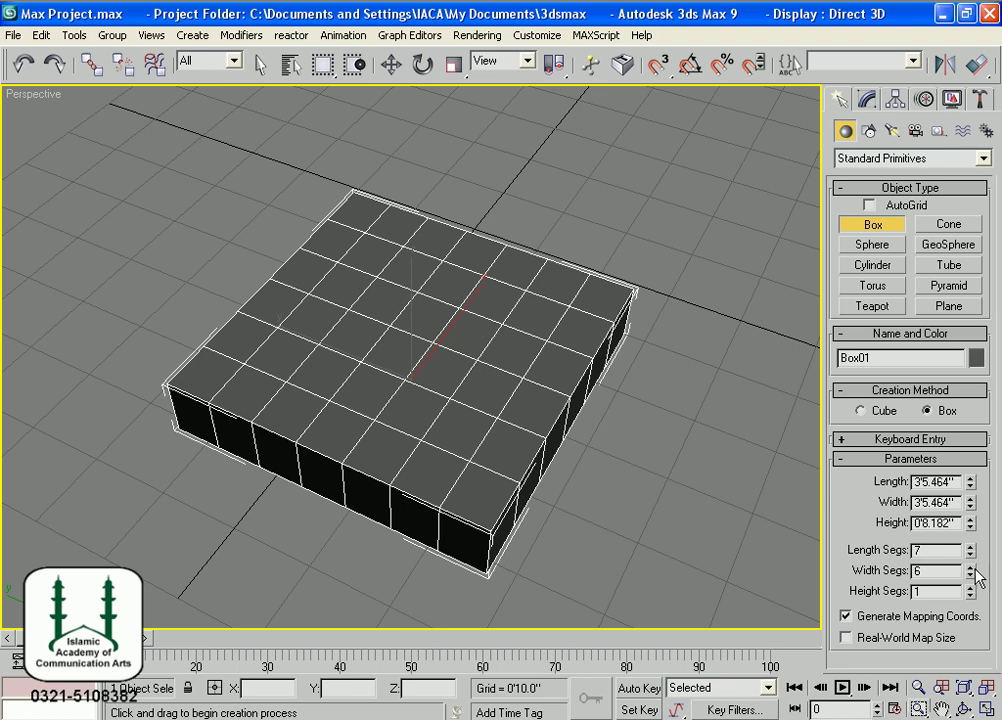
pyautogui.click(970, 566)
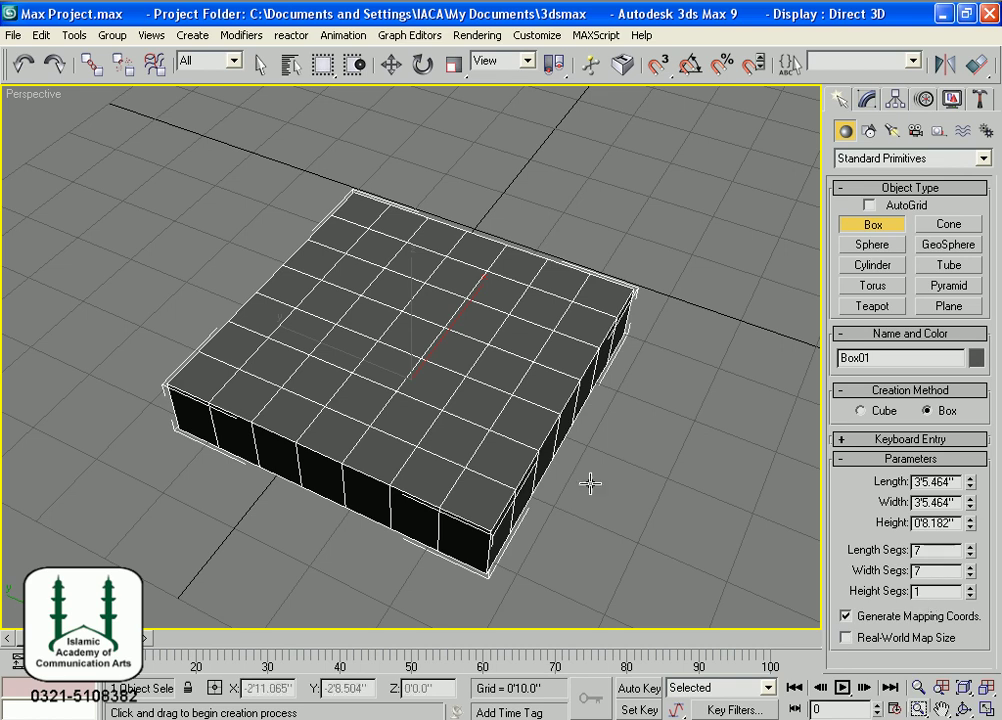
# Examine the box's segments in wireframe display and return to shaded display
pyautogui.moveTo(588, 481); pyautogui.dragTo(546, 425, button='middle')
pyautogui.scroll(-2, 554, 380)
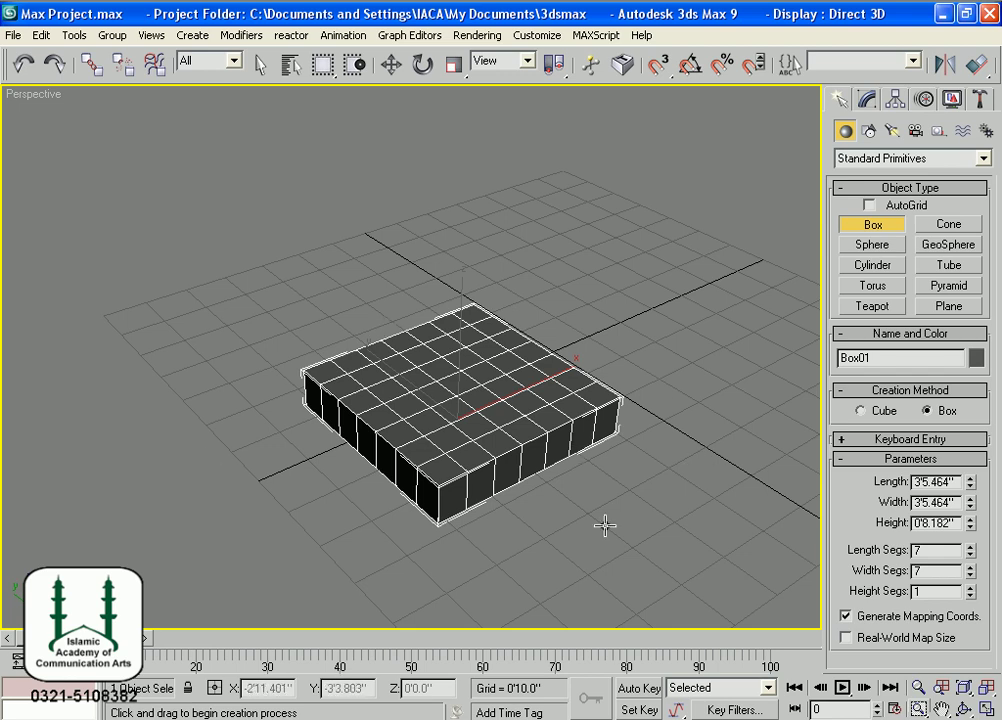
pyautogui.press('F3')
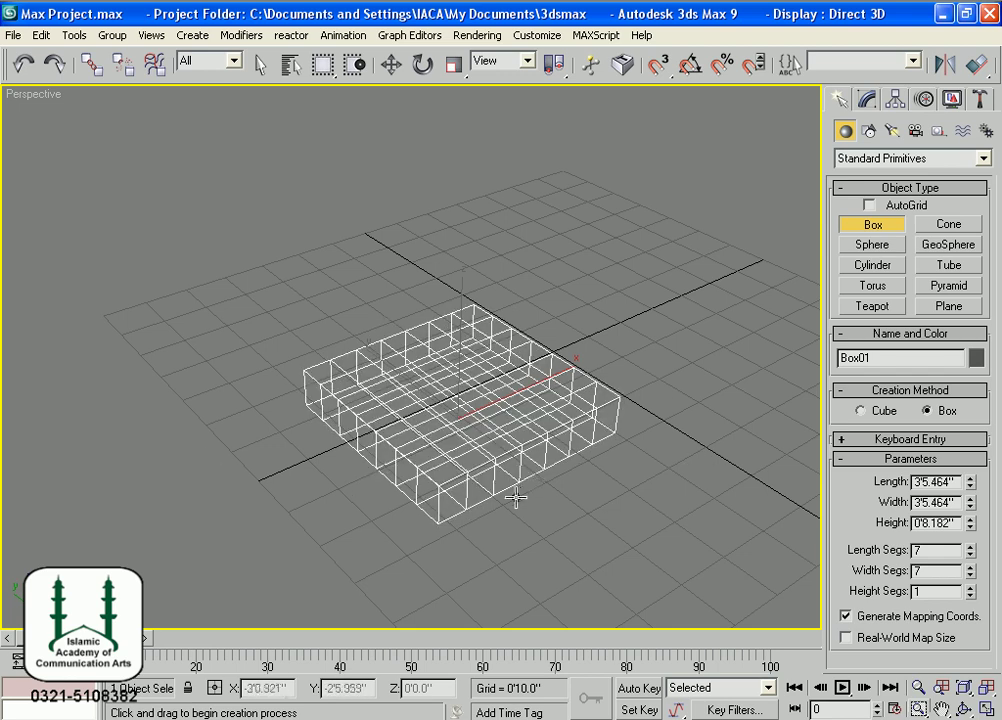
pyautogui.moveTo(517, 497)
pyautogui.keyDown('alt'); pyautogui.mouseDown(button='middle')
pyautogui.moveTo(600, 440)
pyautogui.moveTo(673, 468)
pyautogui.moveTo(640, 509)
pyautogui.moveTo(414, 436)
pyautogui.moveTo(459, 358)
pyautogui.moveTo(449, 438)
pyautogui.moveTo(539, 512)
pyautogui.moveTo(620, 490)
pyautogui.moveTo(540, 446)
pyautogui.moveTo(514, 474)
pyautogui.moveTo(512, 452)
pyautogui.moveTo(476, 494)
pyautogui.moveTo(468, 540)
pyautogui.moveTo(456, 474)
pyautogui.moveTo(600, 480)
pyautogui.moveTo(780, 510)
pyautogui.mouseUp(button='middle'); pyautogui.keyUp('alt')
pyautogui.press('F3')
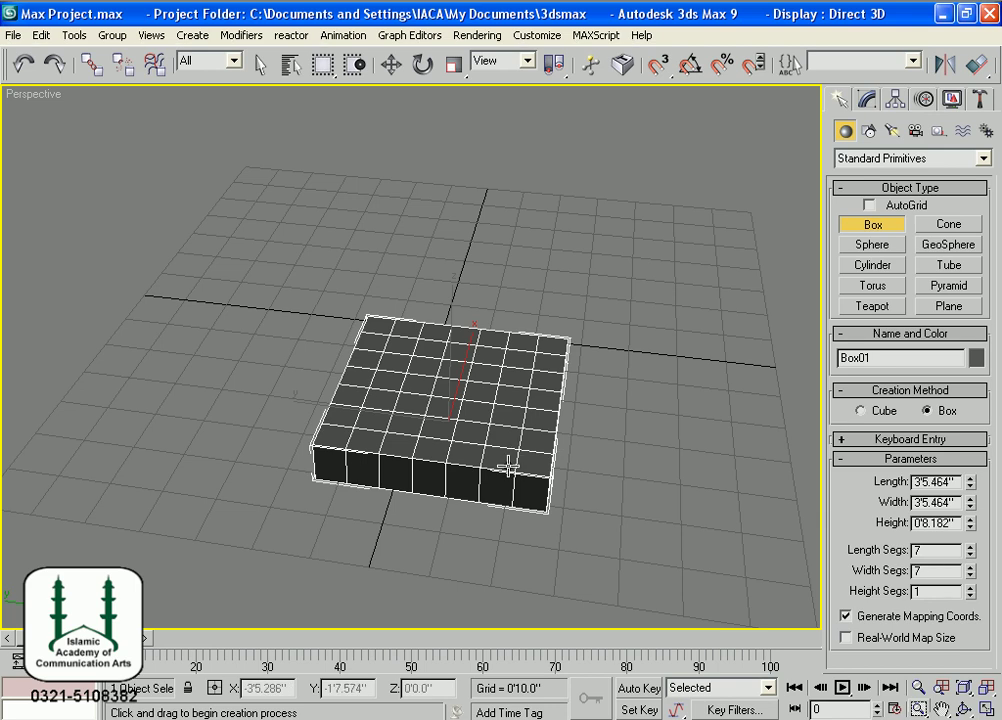
pyautogui.keyDown('alt'); pyautogui.moveTo(510, 465); pyautogui.dragTo(581, 507, button='middle'); pyautogui.keyUp('alt')
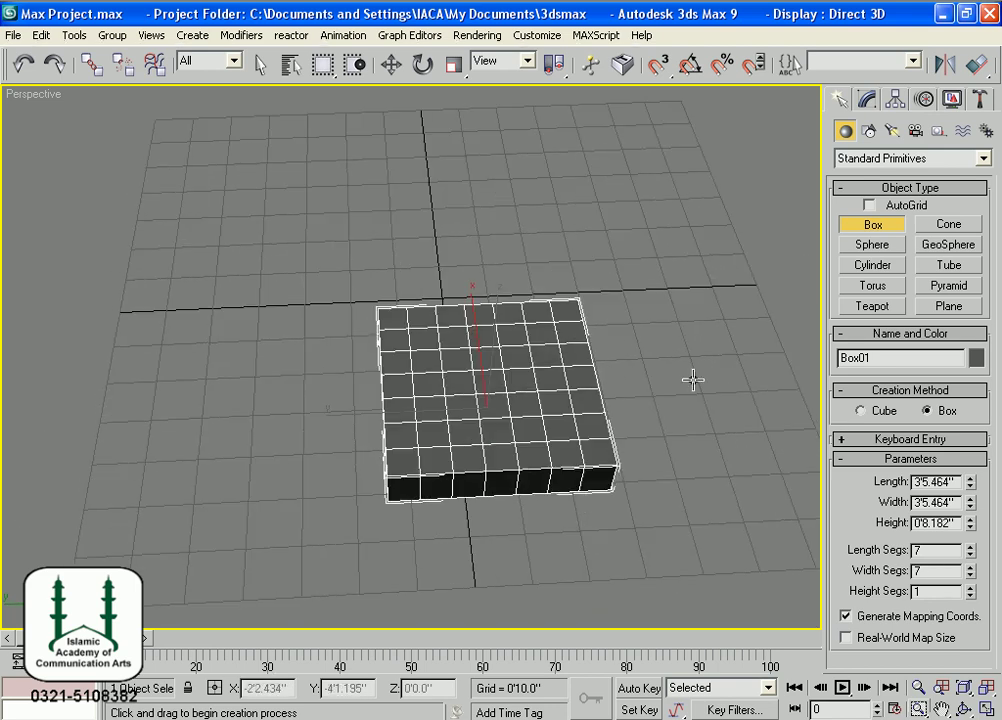
# Move the box near the grid's origin, to about X -0'4.7" and Y 0'2.4"
pyautogui.click(391, 64)
pyautogui.moveTo(475, 327); pyautogui.dragTo(359, 318)
pyautogui.moveTo(658, 318); pyautogui.dragTo(648, 455, button='middle')
pyautogui.scroll(5, 610, 453)
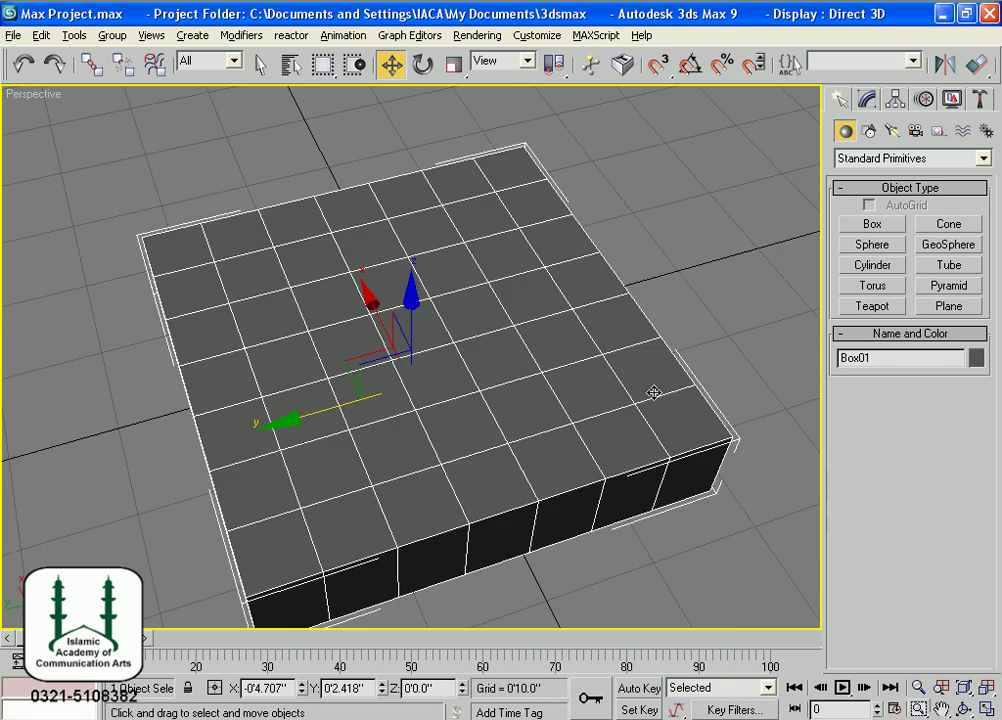
# Examine the segmented box's top and side faces from several angles
pyautogui.scroll(-3, 643, 392)
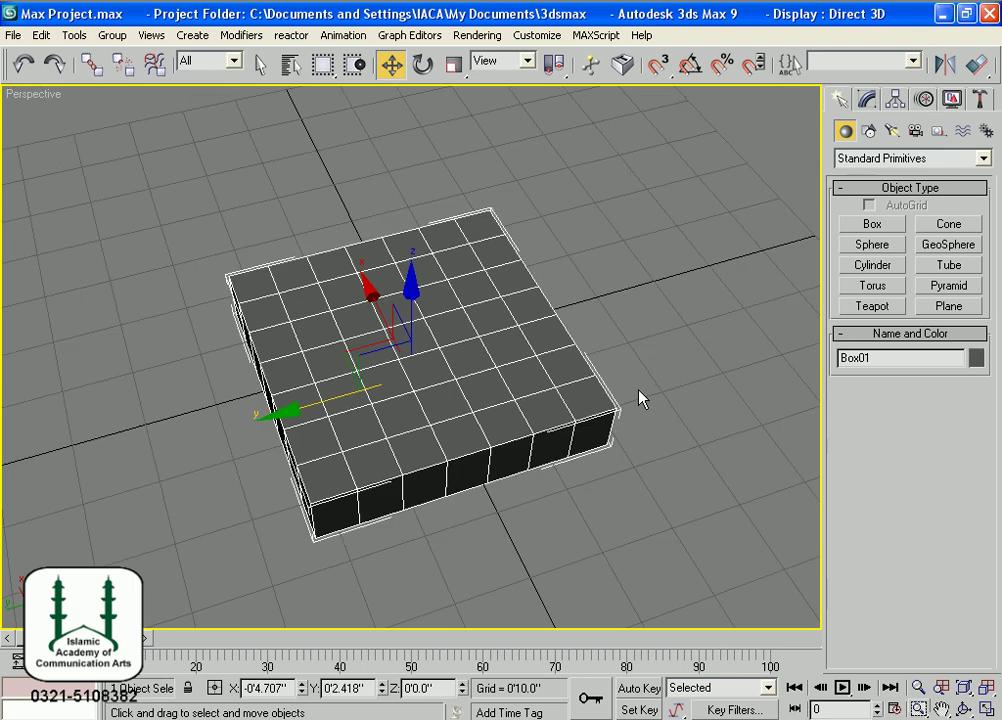
pyautogui.keyDown('alt'); pyautogui.moveTo(640, 398); pyautogui.dragTo(475, 481, button='middle'); pyautogui.keyUp('alt')
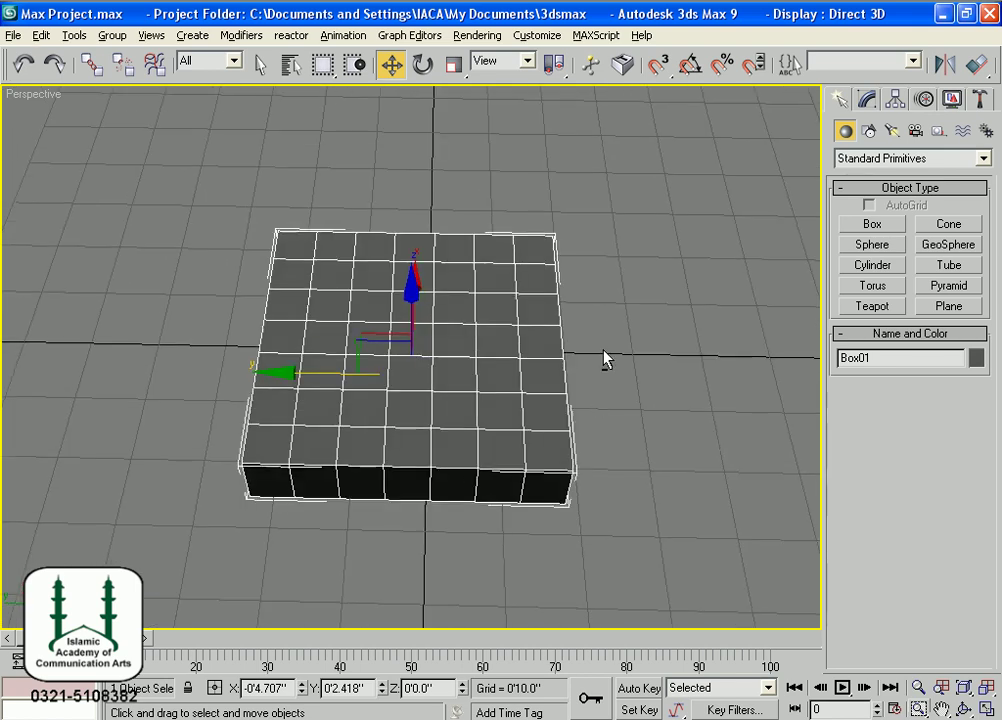
pyautogui.keyDown('alt'); pyautogui.moveTo(602, 356); pyautogui.dragTo(662, 404, button='middle'); pyautogui.keyUp('alt')
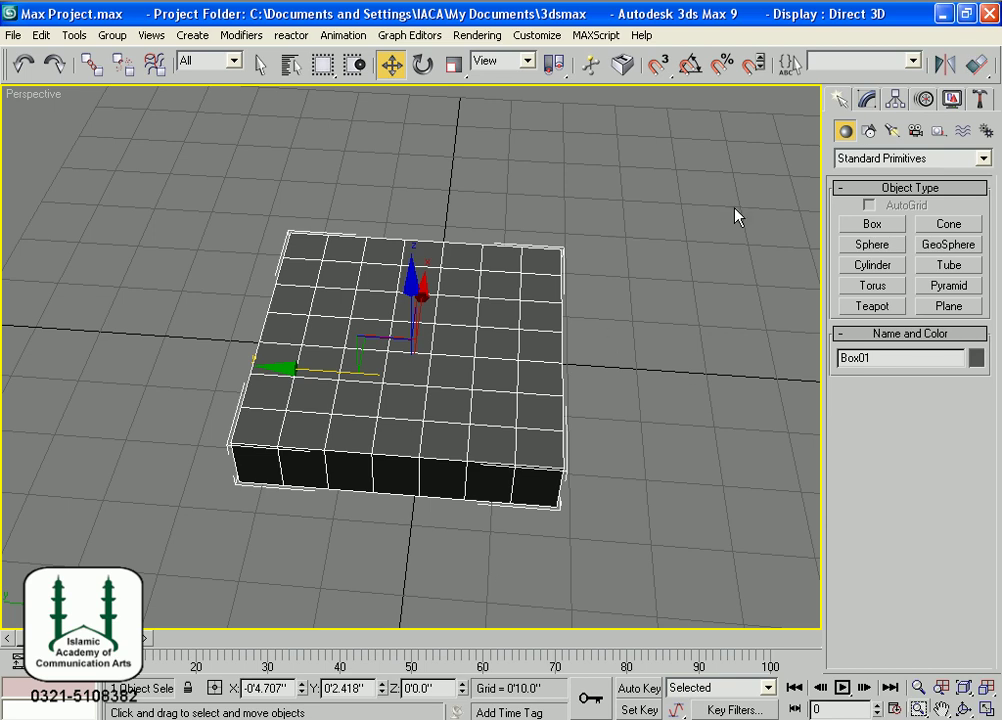
pyautogui.keyDown('alt'); pyautogui.moveTo(640, 351); pyautogui.dragTo(462, 484, button='middle'); pyautogui.keyUp('alt')
pyautogui.keyDown('alt'); pyautogui.moveTo(620, 440); pyautogui.dragTo(333, 418, button='middle'); pyautogui.keyUp('alt')
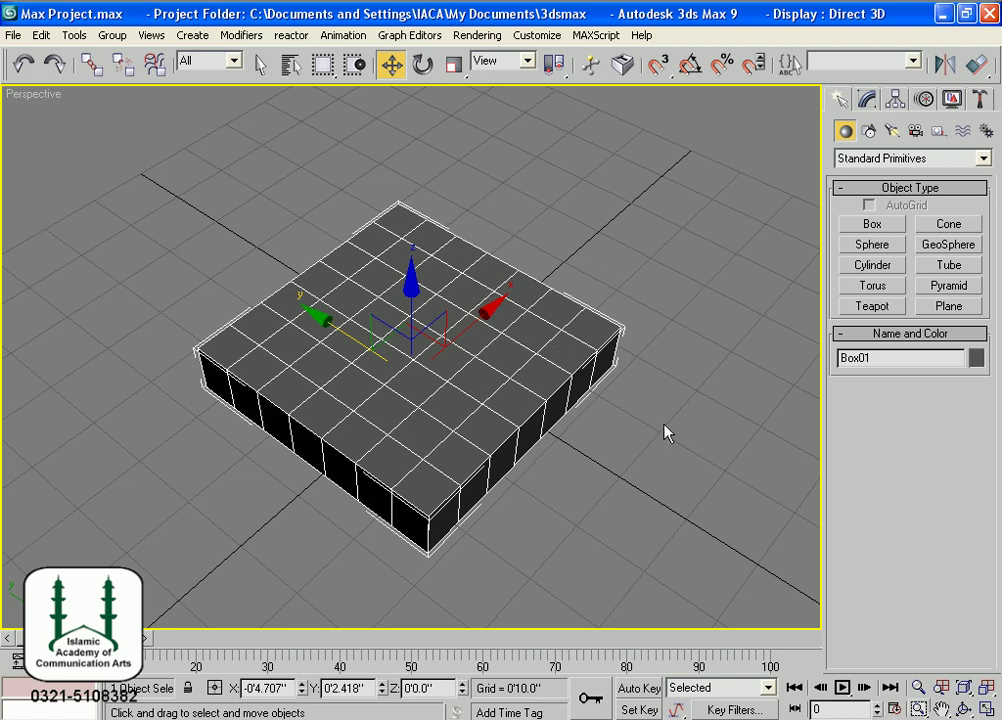
pyautogui.keyDown('alt'); pyautogui.moveTo(649, 441); pyautogui.dragTo(820, 228, button='middle'); pyautogui.keyUp('alt')
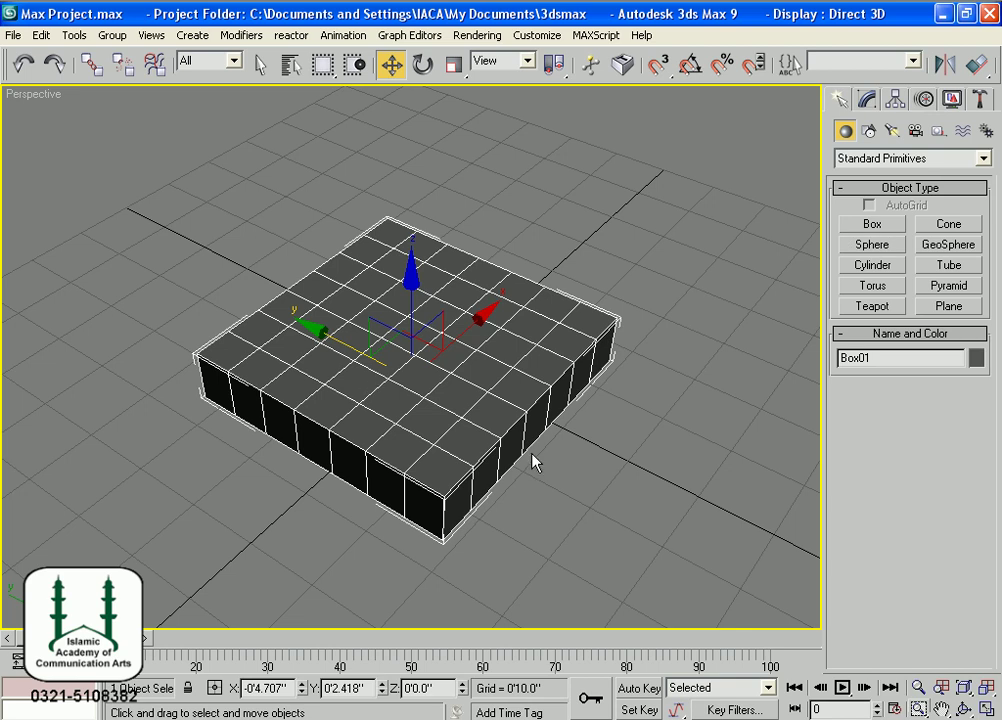
pyautogui.moveTo(532, 462)
pyautogui.keyDown('alt'); pyautogui.mouseDown(button='middle')
pyautogui.moveTo(497, 467)
pyautogui.moveTo(645, 474)
pyautogui.moveTo(487, 500)
pyautogui.moveTo(456, 418)
pyautogui.moveTo(441, 425)
pyautogui.moveTo(505, 461)
pyautogui.moveTo(537, 442)
pyautogui.mouseUp(button='middle'); pyautogui.keyUp('alt')
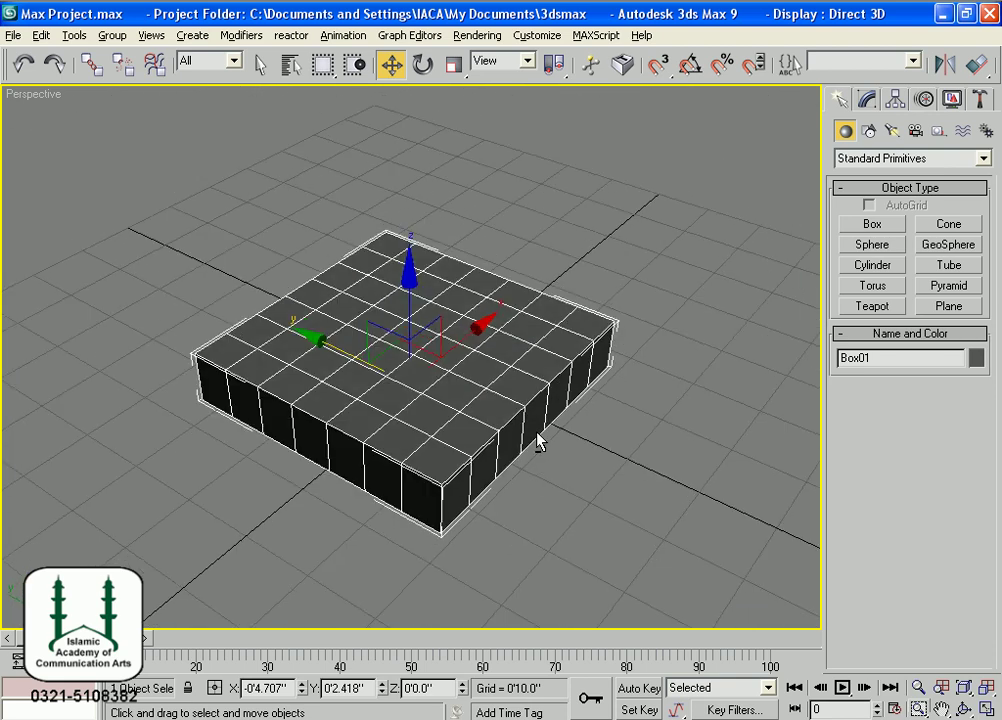
pyautogui.keyDown('alt'); pyautogui.moveTo(486, 392); pyautogui.dragTo(461, 434, button='middle'); pyautogui.keyUp('alt')
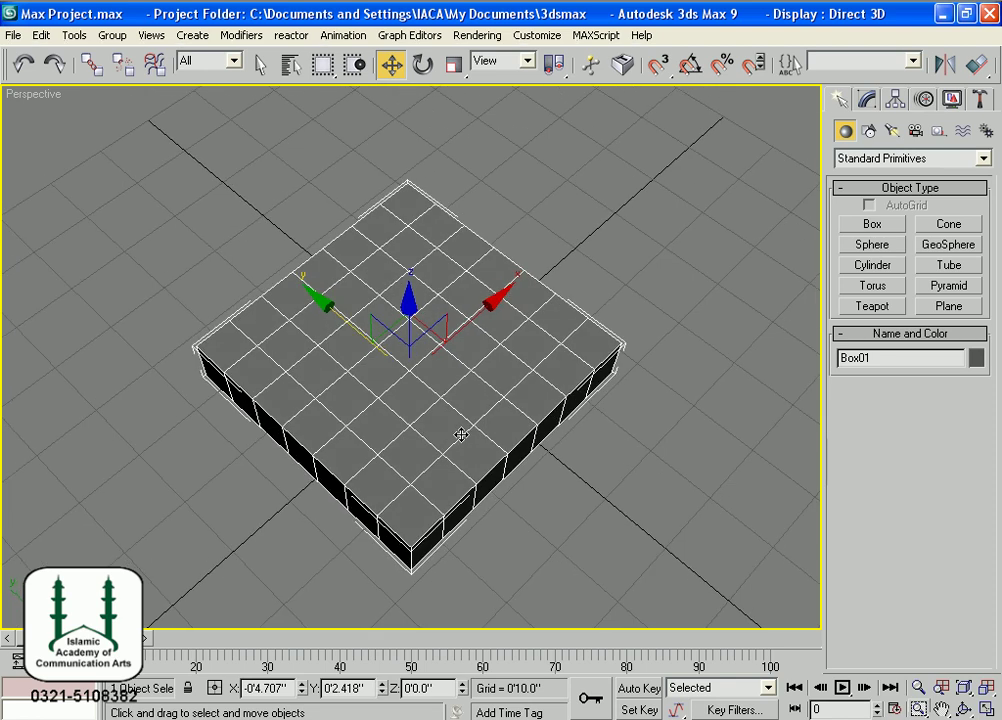